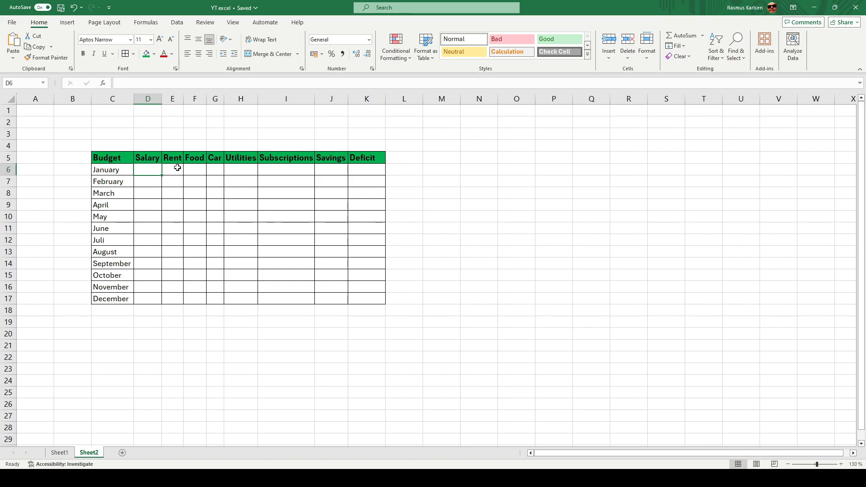
Step: Enter a Salary of 2400 for every month from January to December in the dollar accounting format
type("24000")
key("Return")
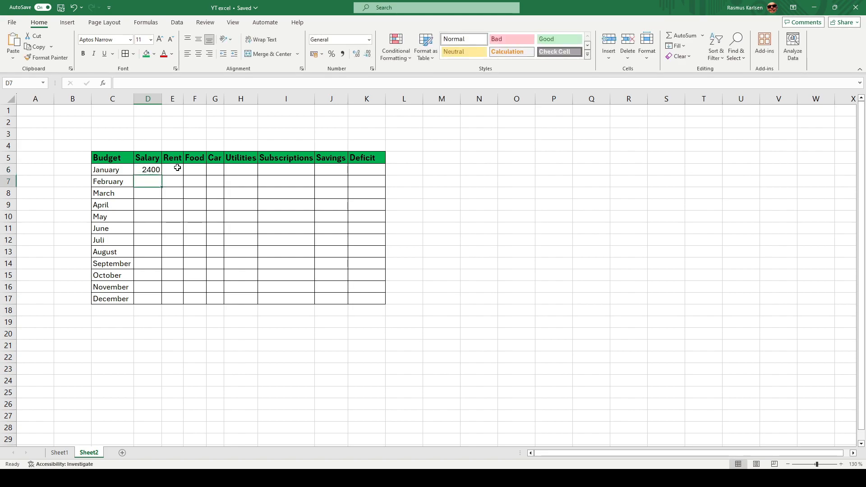
left_click(153, 169)
left_click_drag(162, 175, 161, 302)
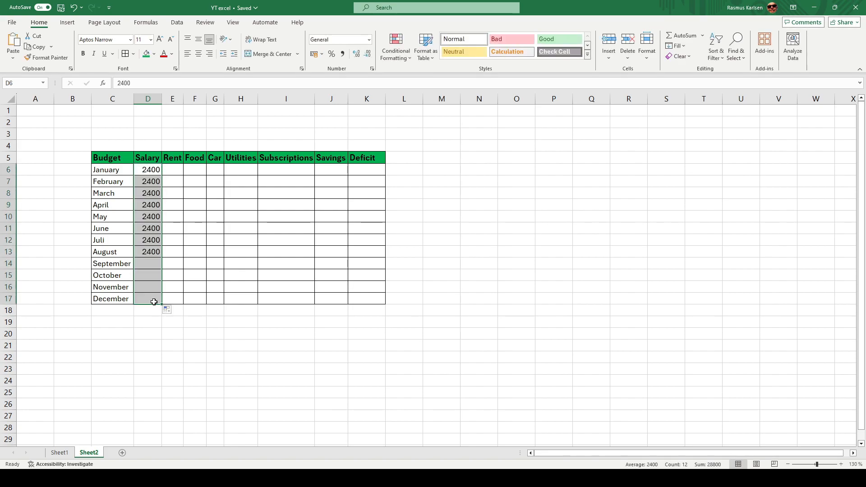
left_click(322, 55)
left_click(355, 81)
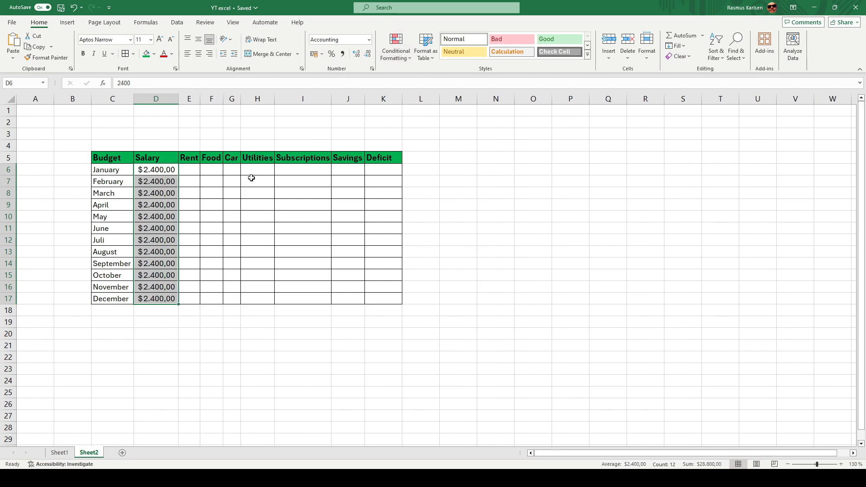
Step: Enter a Rent of 740 for every month and apply the dollar accounting format to the whole table body, C6:K17
left_click(194, 170)
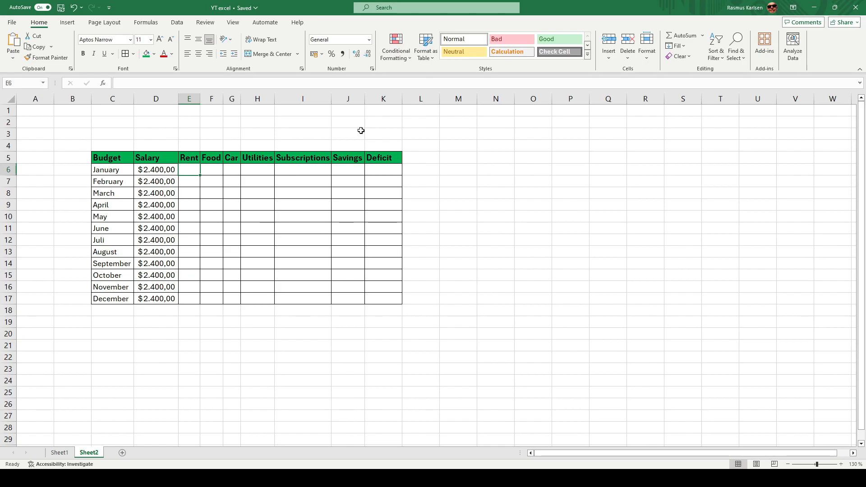
type("740")
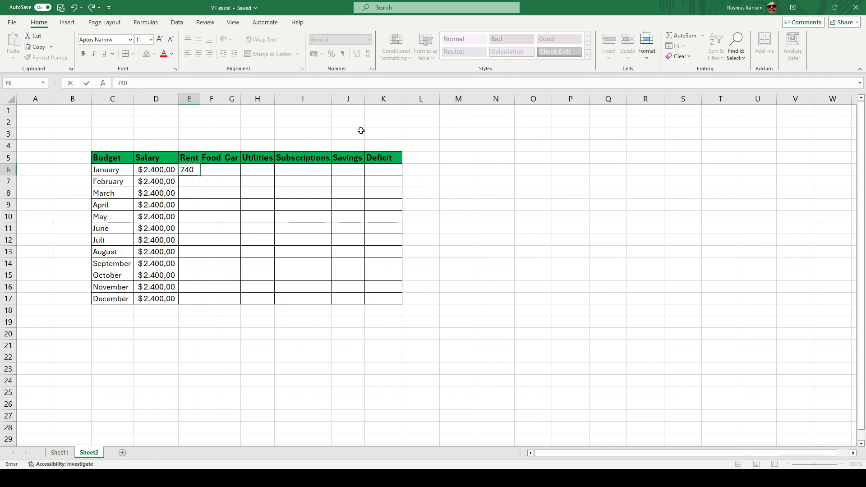
key("Return")
left_click(197, 171)
left_click_drag(200, 176, 190, 302)
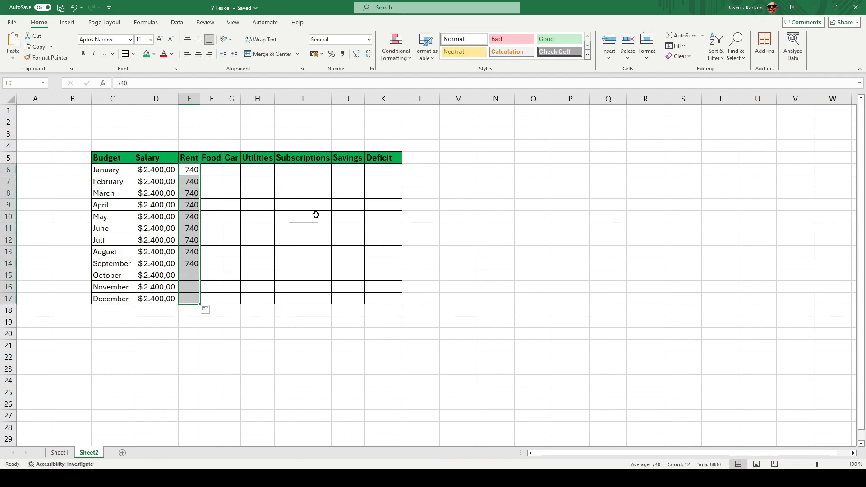
left_click(314, 54)
left_click_drag(112, 170, 389, 297)
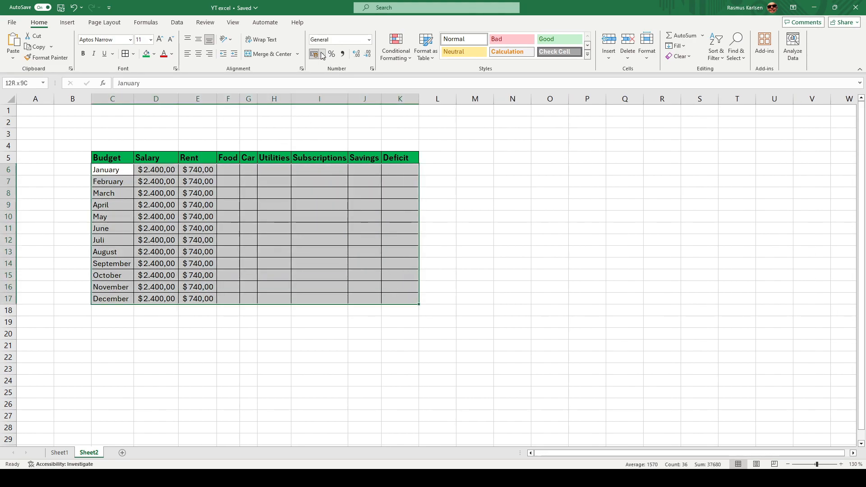
left_click(314, 54)
Step: Enter a Car expense of 135 for January and fill it down through December
left_click(233, 173)
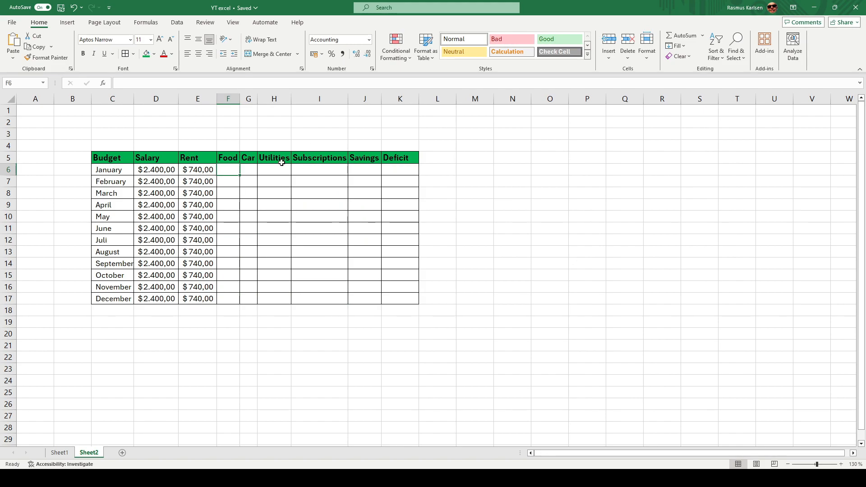
key("Right")
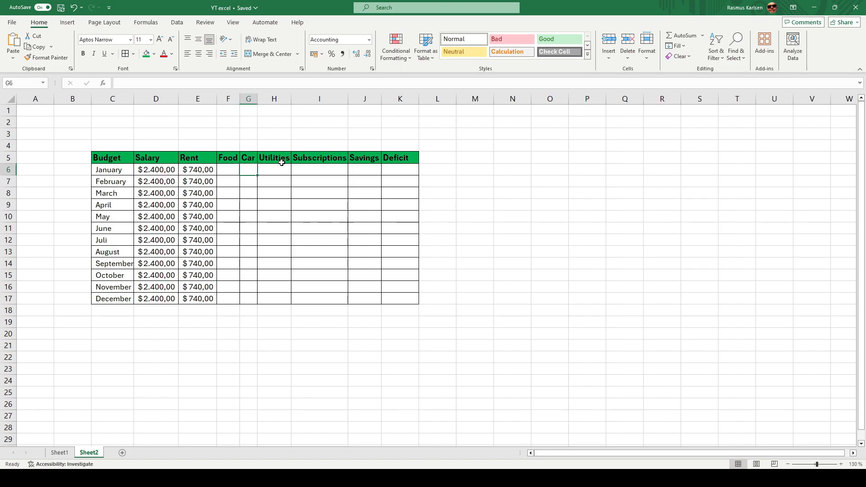
type("135")
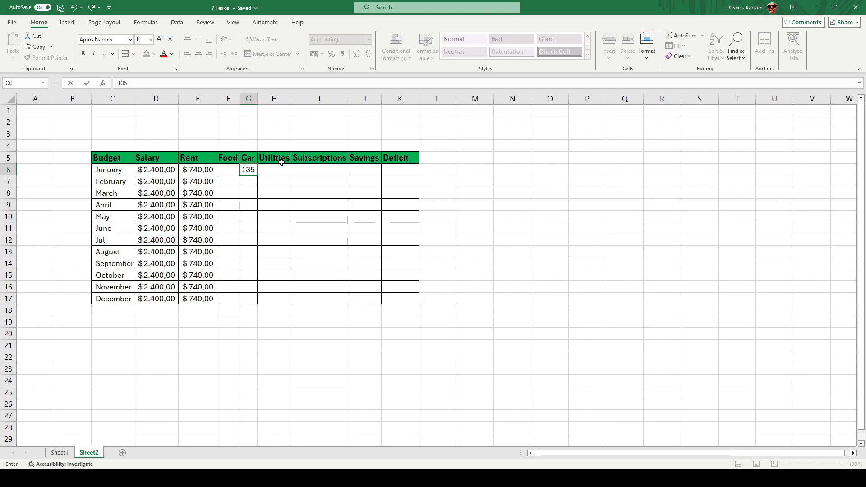
key("ctrl+Return")
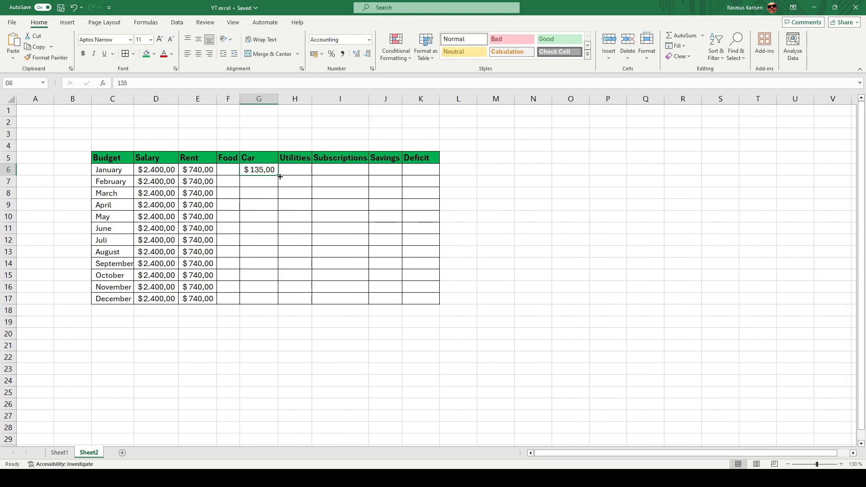
left_click_drag(279, 176, 282, 303)
Step: Enter January's Utilities as the formula =70 and fill it down through December
left_click(295, 166)
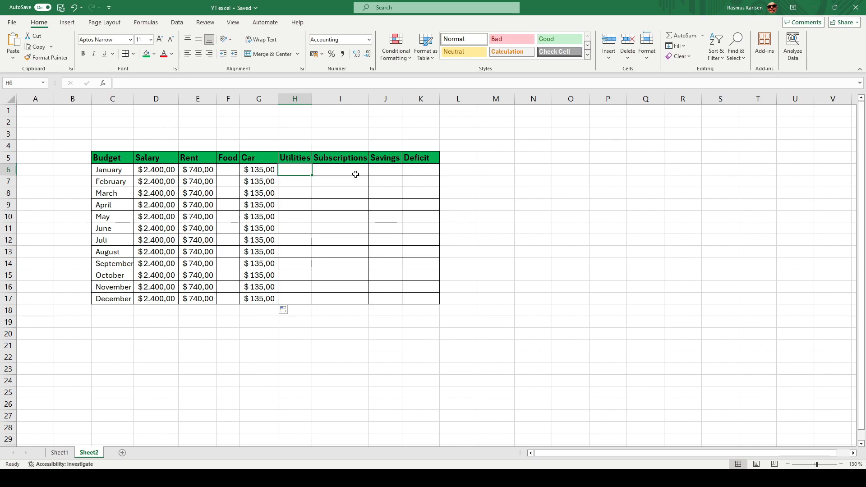
type("=")
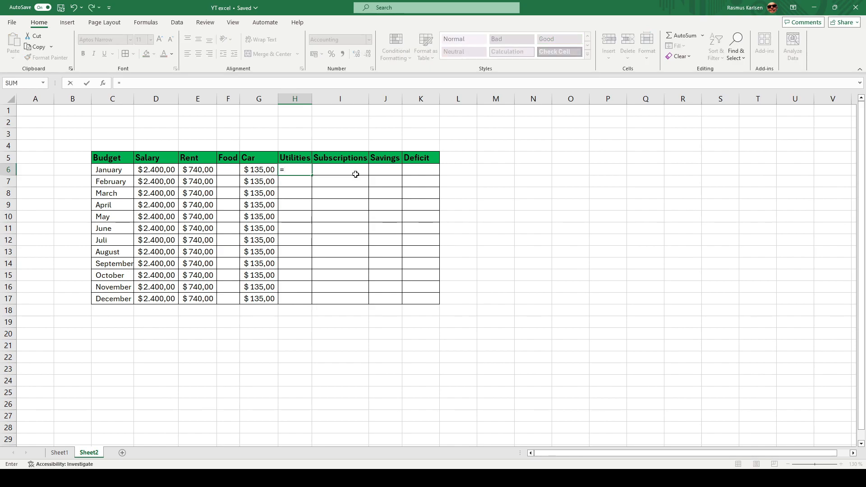
type("70")
key("Return")
left_click(309, 172)
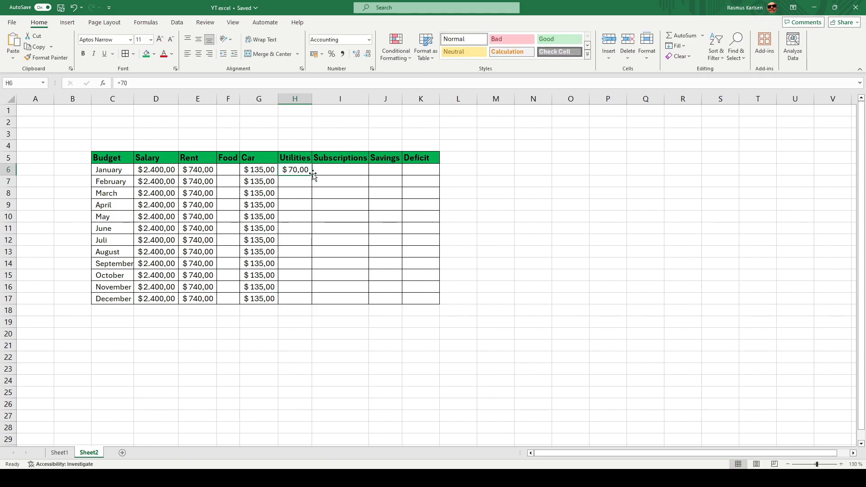
left_click_drag(311, 175, 305, 299)
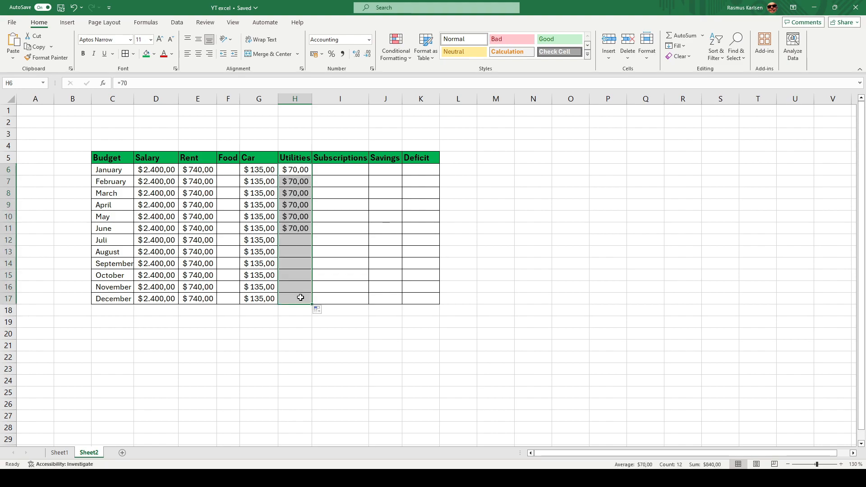
Step: Enter a Subscriptions cost of 130 for January and fill it down through December
left_click(354, 174)
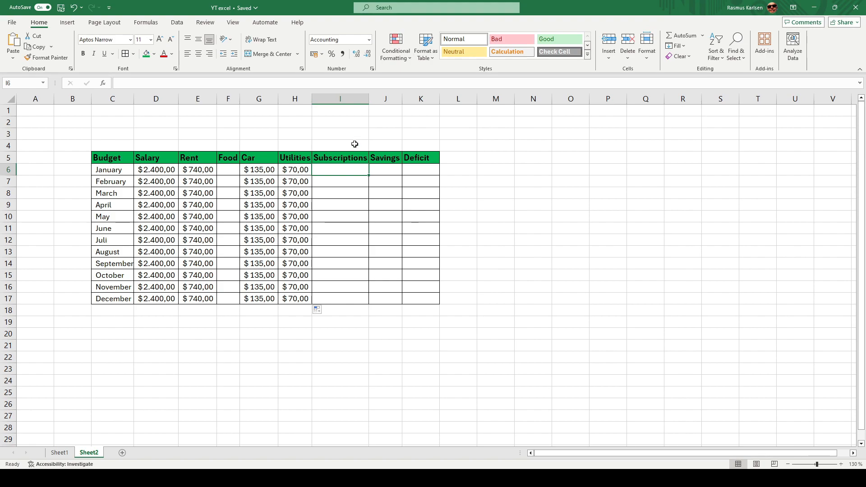
type("130")
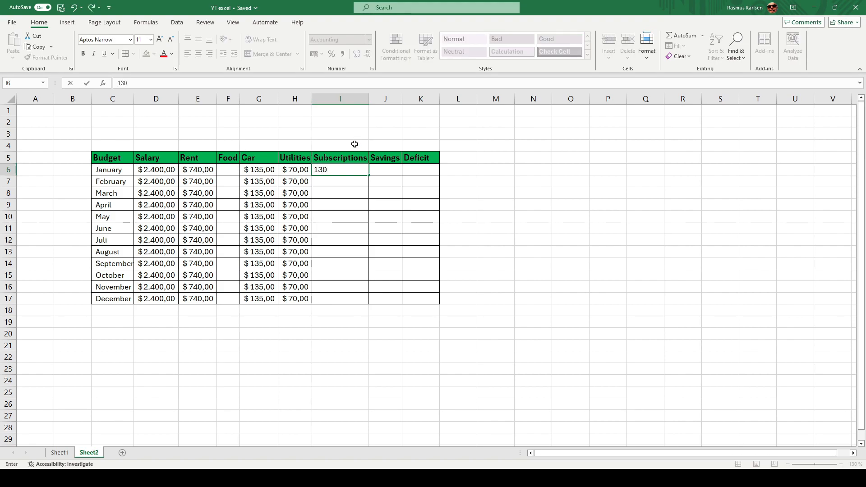
key("ctrl+Return")
left_click_drag(373, 174, 354, 301)
Step: Enter January's Food expense as the formula =400 and fill it down through December
left_click(228, 170)
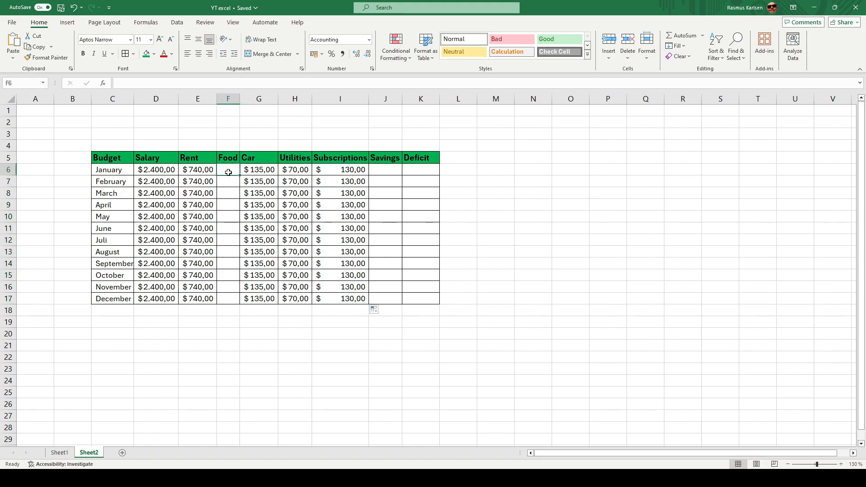
left_click(386, 178)
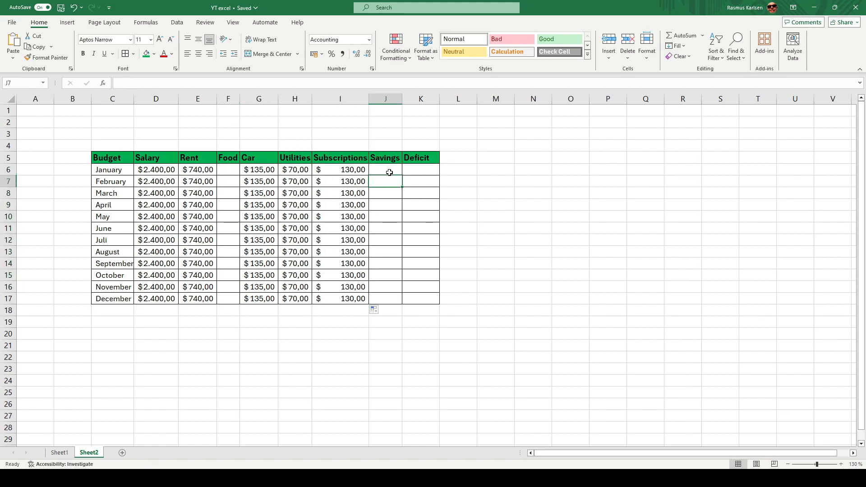
left_click(231, 167)
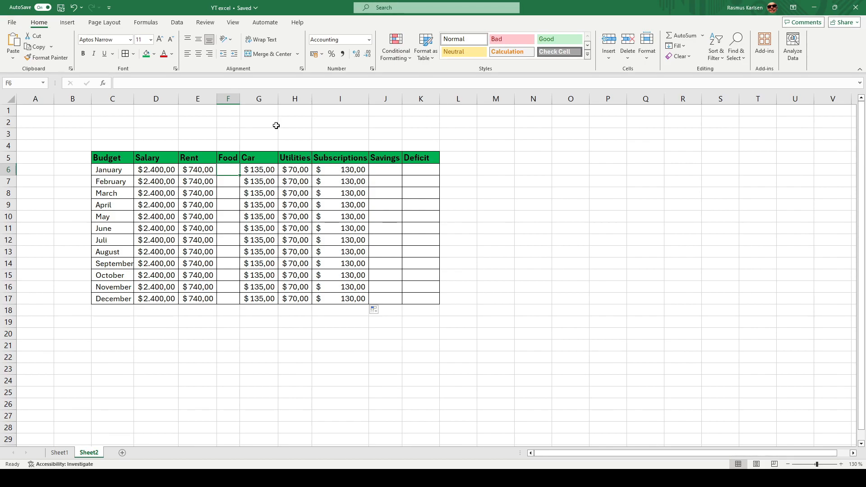
type("=")
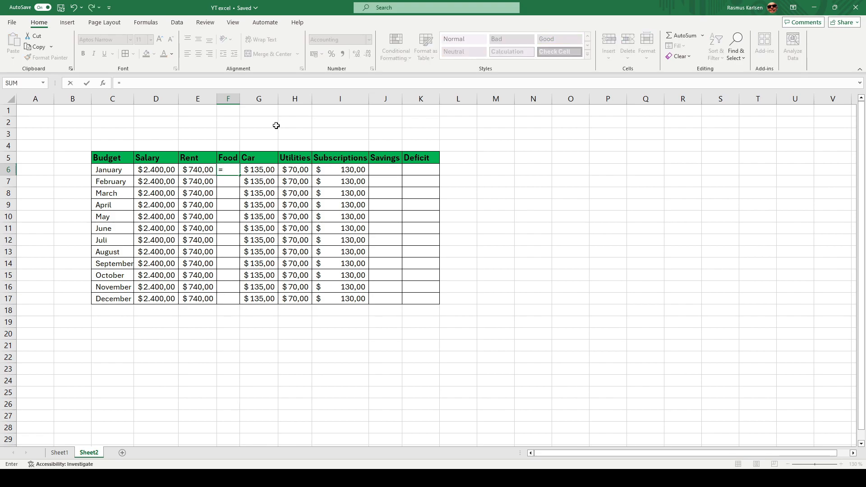
type("400")
key("Return")
left_click(240, 170)
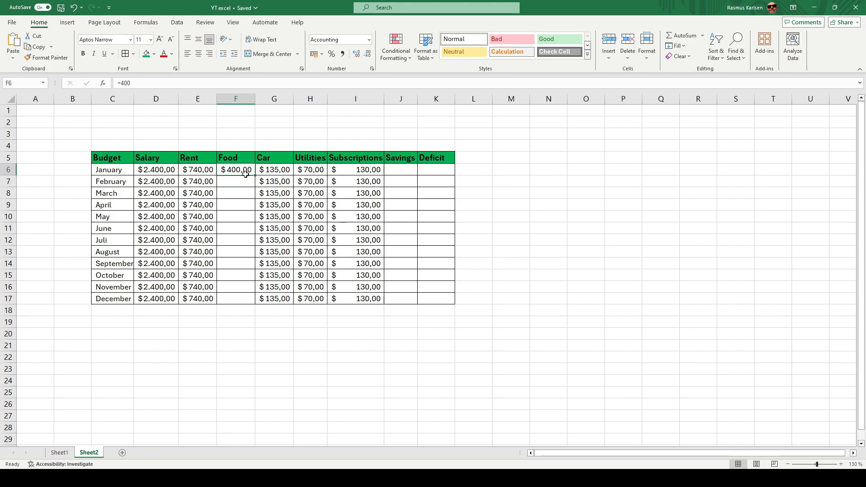
left_click_drag(255, 176, 236, 299)
Step: Enter a Savings amount of 200 for January and fill it down through December
left_click(400, 169)
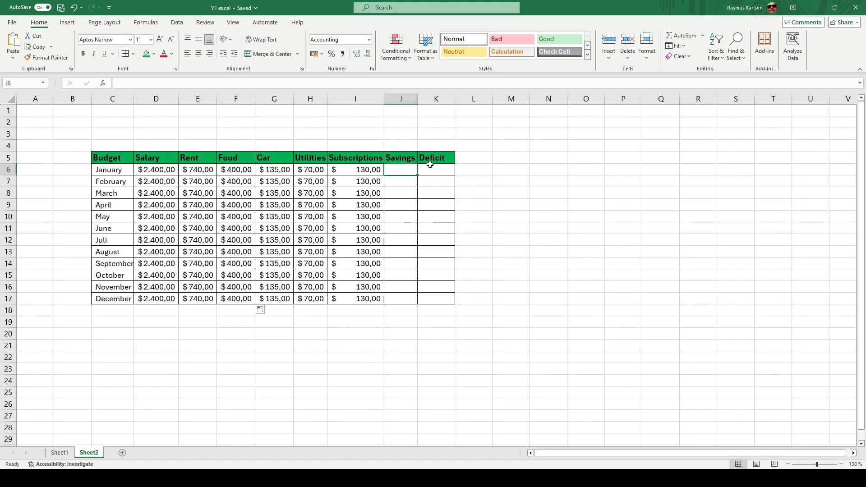
type("200")
key("Return")
left_click(415, 169)
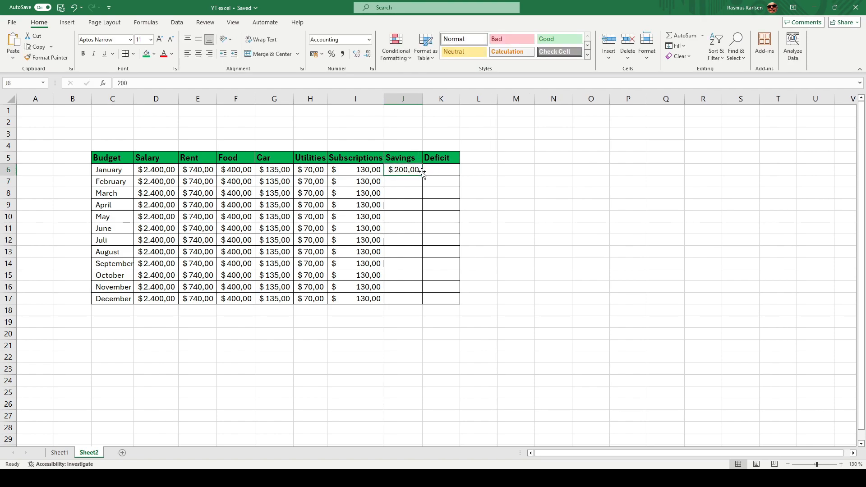
left_click_drag(422, 176, 400, 302)
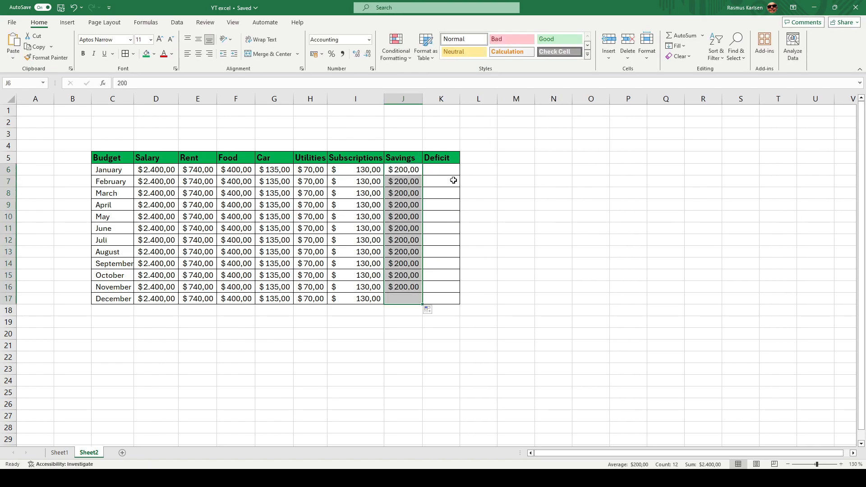
Step: Calculate January's Deficit in K6 as salary minus all expenses and savings with =D6-(E6+F6+G6+H6+I6+J6)
key("Right")
type("=")
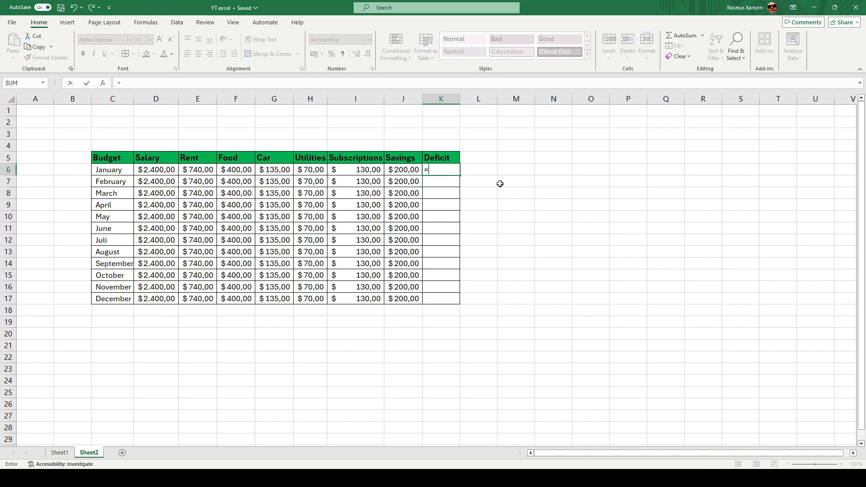
left_click(160, 173)
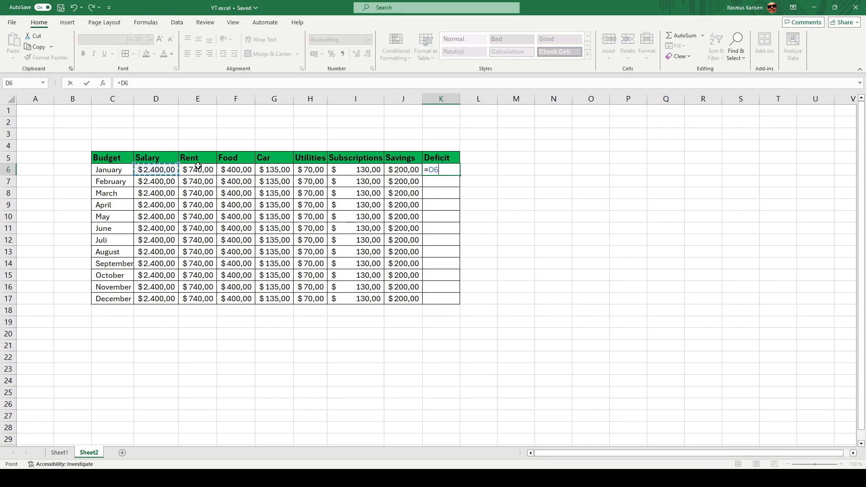
type("-(")
left_click(203, 168)
type("+")
left_click(243, 171)
type("+")
left_click(278, 170)
type("+")
left_click(310, 170)
type("+")
left_click(361, 170)
type("+")
left_click(391, 169)
type("+")
key("BackSpace")
type(")")
key("Return")
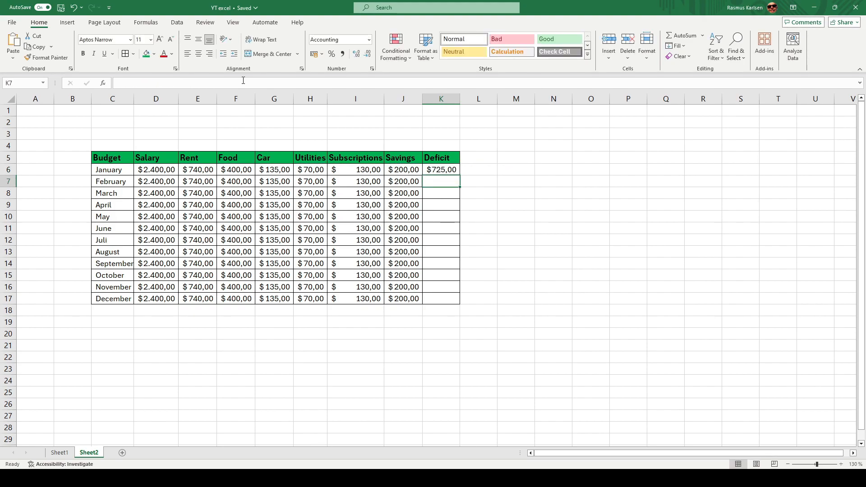
key("Up")
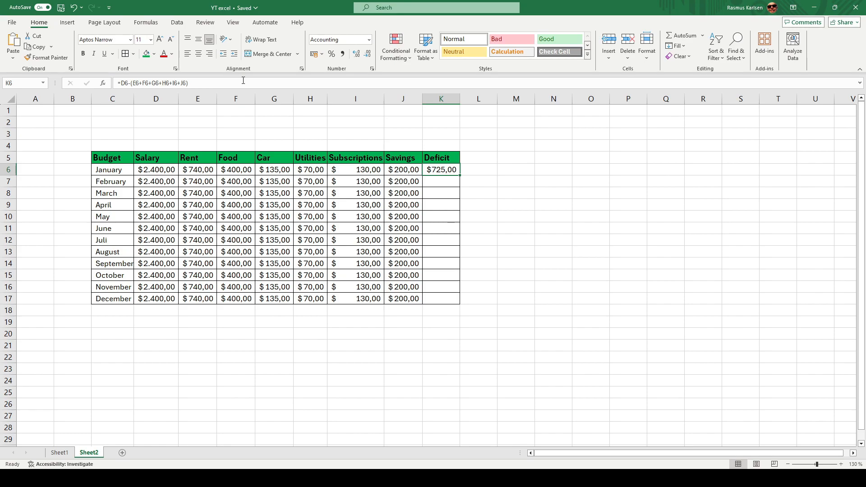
Step: Try an extra expense in January's Utilities with =70+750 to test the Deficit formula, and undo it
left_click(310, 170)
type("=70+750")
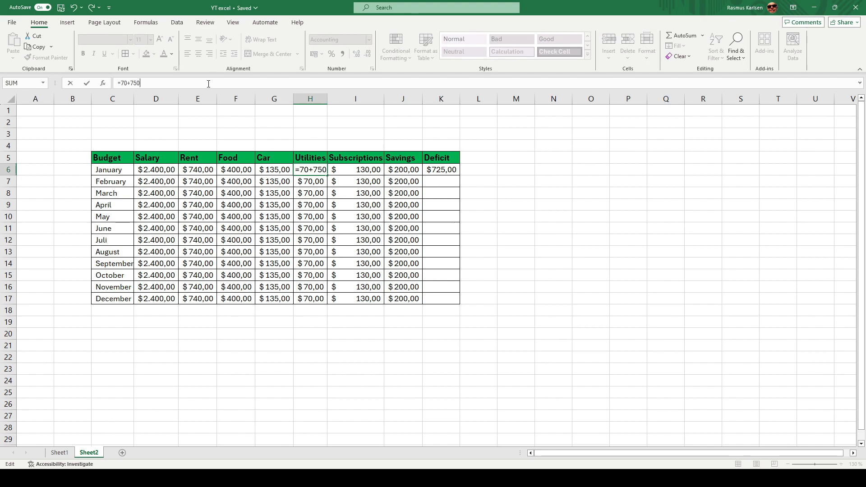
key("Return")
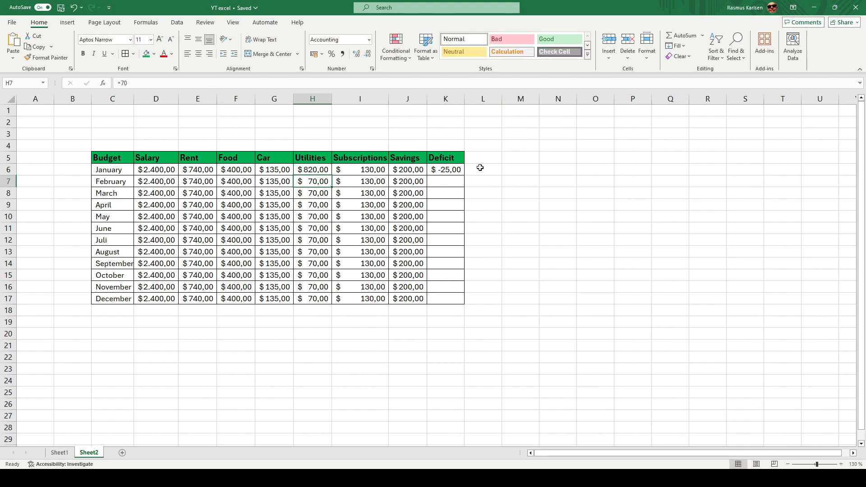
key("ctrl+z")
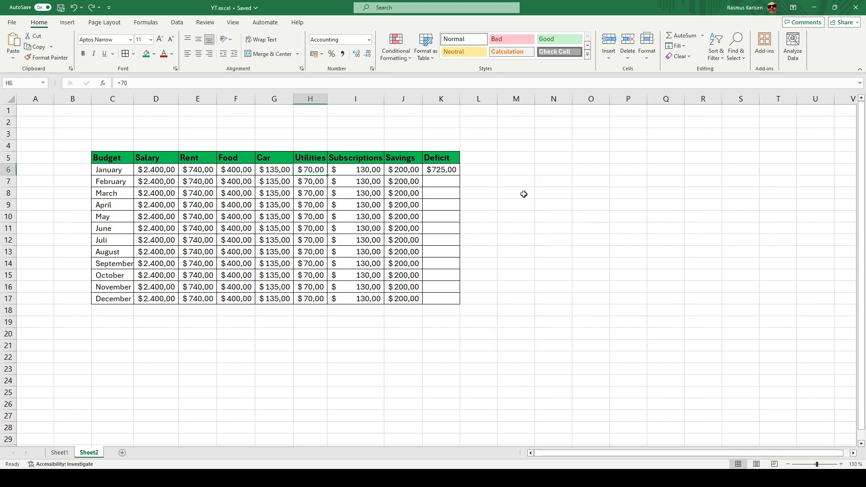
Step: Examine which cells January's Deficit formula in K6 refers to, leaving the formula as it is
left_click(438, 170)
left_click(194, 86)
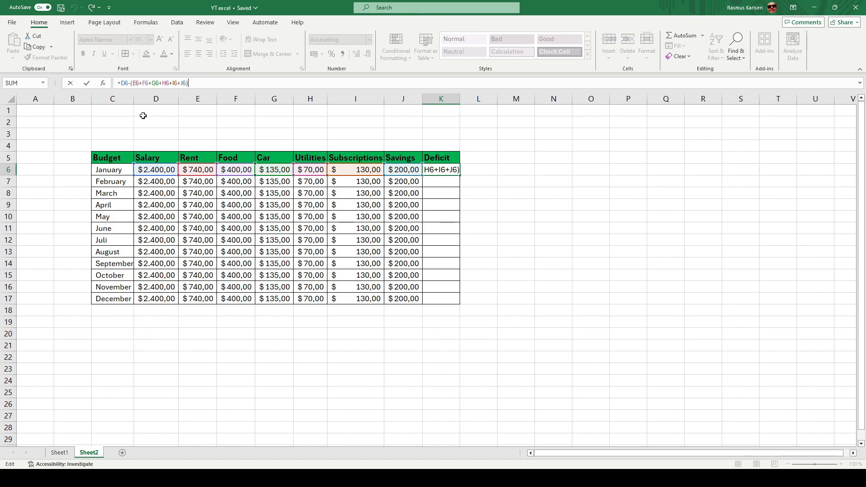
key("Return")
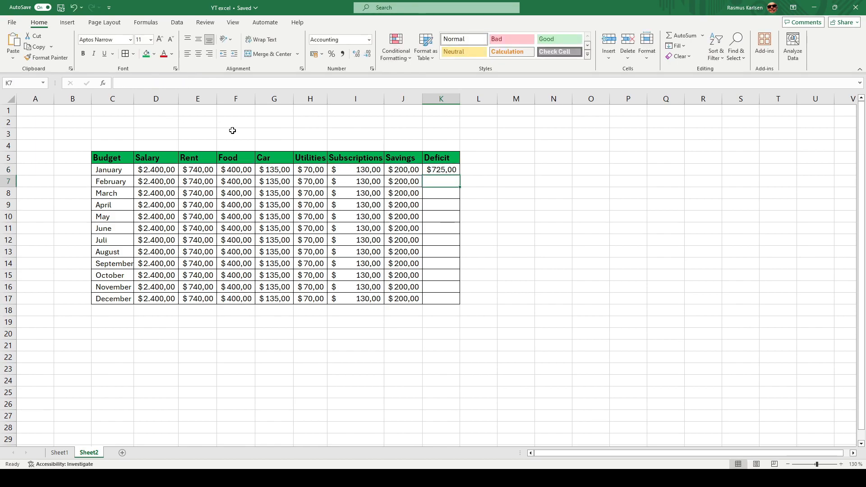
left_click(428, 174)
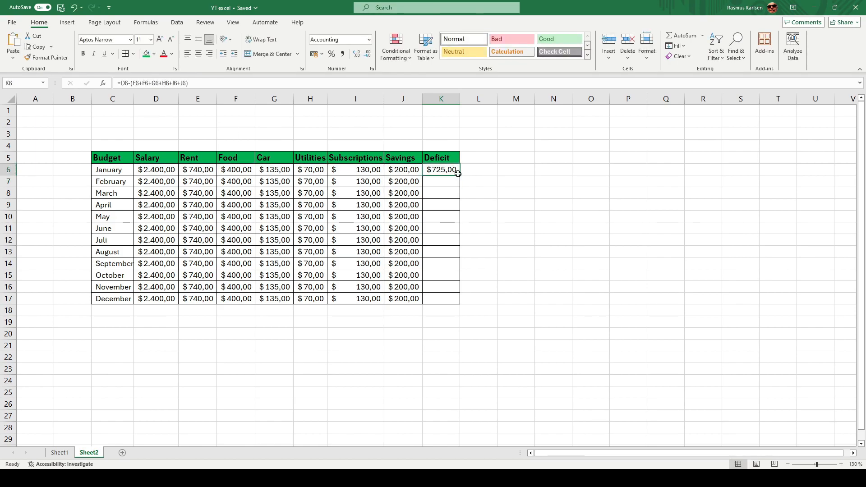
Step: Fill January's Deficit formula in K6 down through December in K17
left_click_drag(460, 175, 446, 304)
left_click(436, 344)
left_click(438, 181)
Step: Change January's Savings amount in J6 to 500 and fill it down through December
left_click(388, 169)
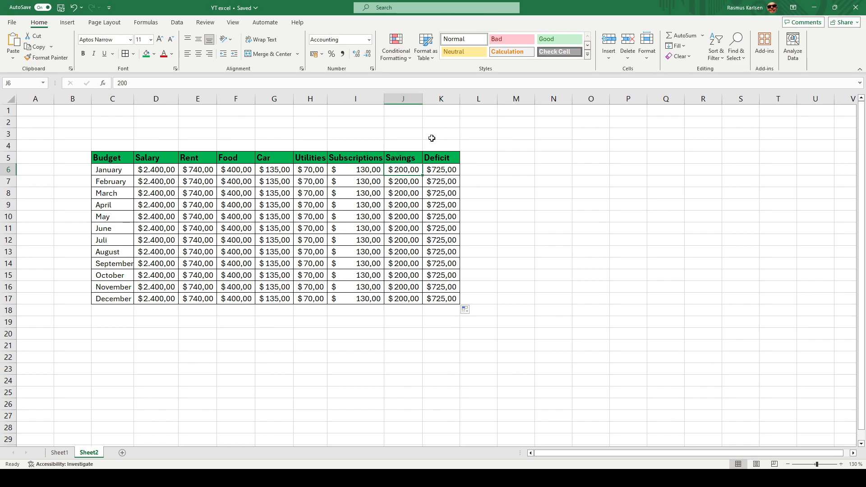
left_click(440, 170)
left_click(414, 170)
double_click(236, 85)
type("500")
key("Return")
left_click(388, 171)
left_click_drag(423, 176, 403, 299)
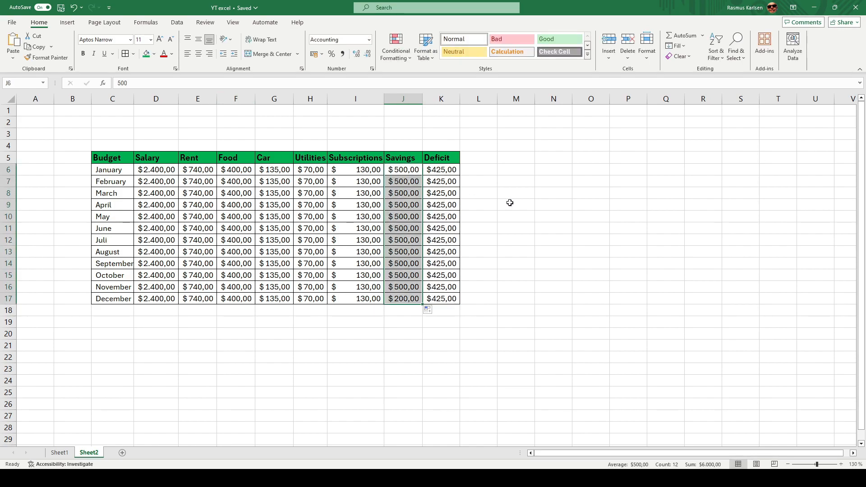
left_click(521, 251)
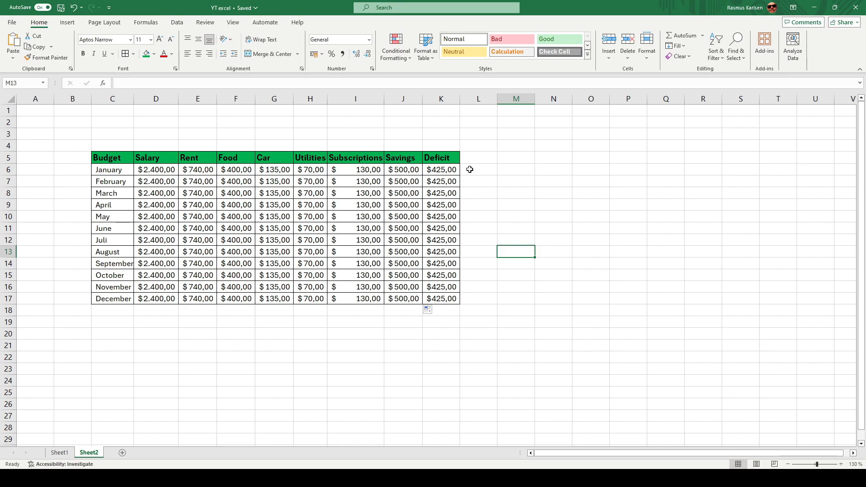
Step: Insert a column titled Shopping between Utilities and Subscriptions, with its width fitted to the heading
left_click(341, 99)
key("ctrl+shift+plus")
left_click(344, 157)
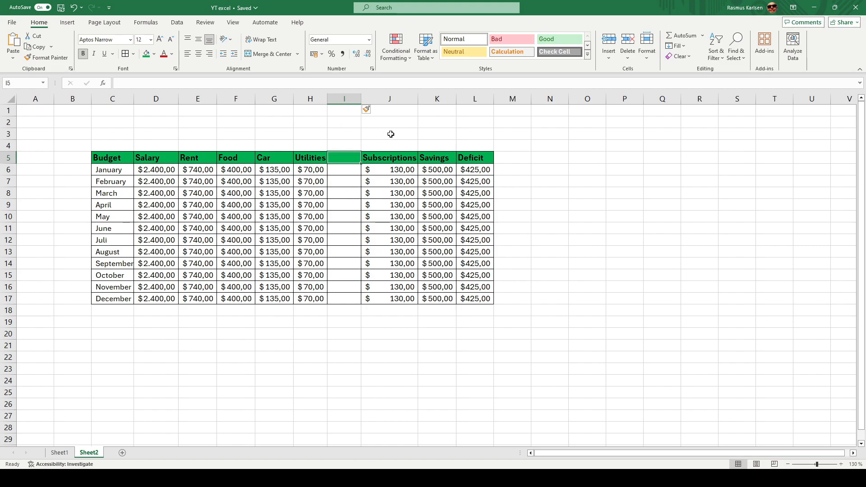
type("Shopping")
key("Return")
key("Up")
type("Sh")
type("ing")
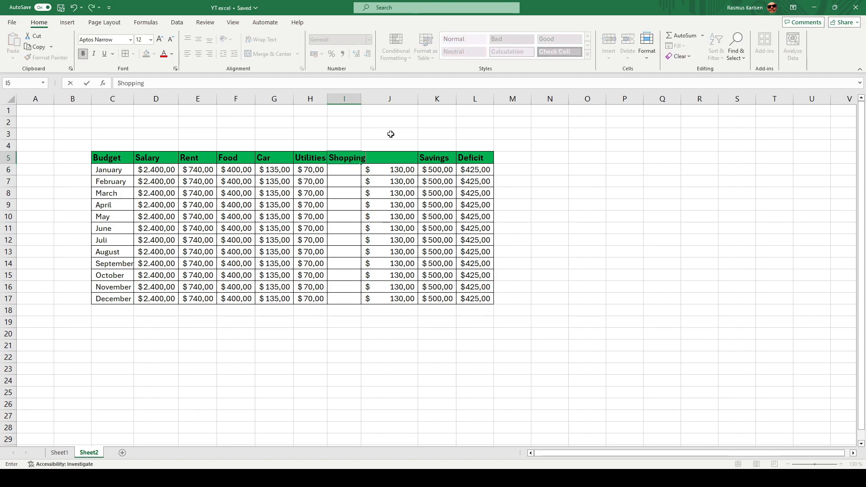
key("Return")
double_click(361, 98)
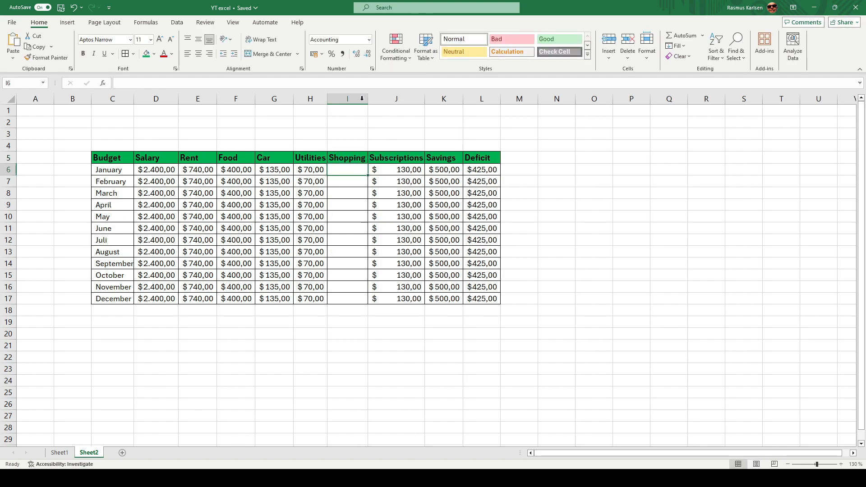
Step: Enter a Shopping amount of 150 for January and fill it down through December
type("150")
key("Return")
left_click(351, 168)
double_click(368, 175)
left_click(375, 134)
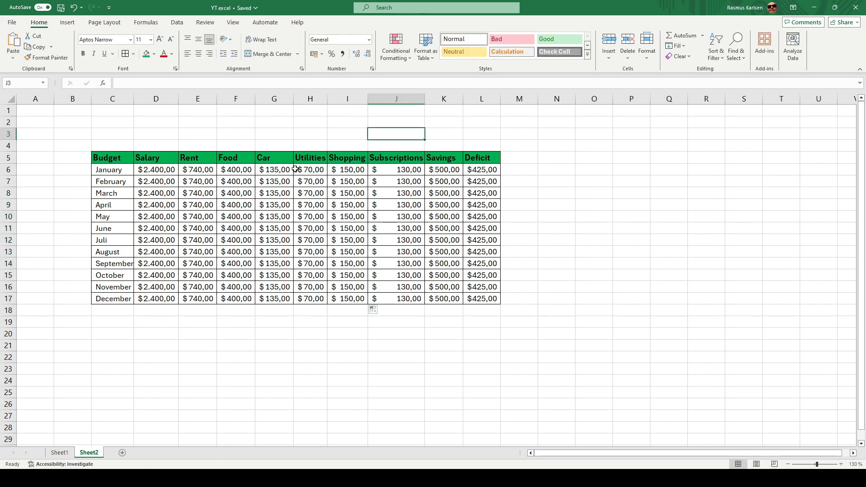
Step: Add January's Shopping cell I6 to the expenses subtracted in the L6 Deficit formula, and fill the formula down through December
left_click(473, 171)
left_click(294, 84)
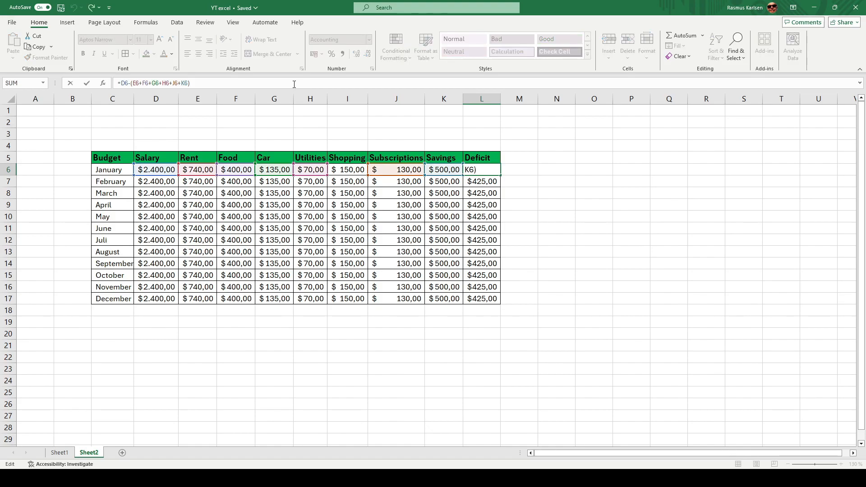
key("Left")
type("+")
left_click(345, 169)
key("ctrl+Return")
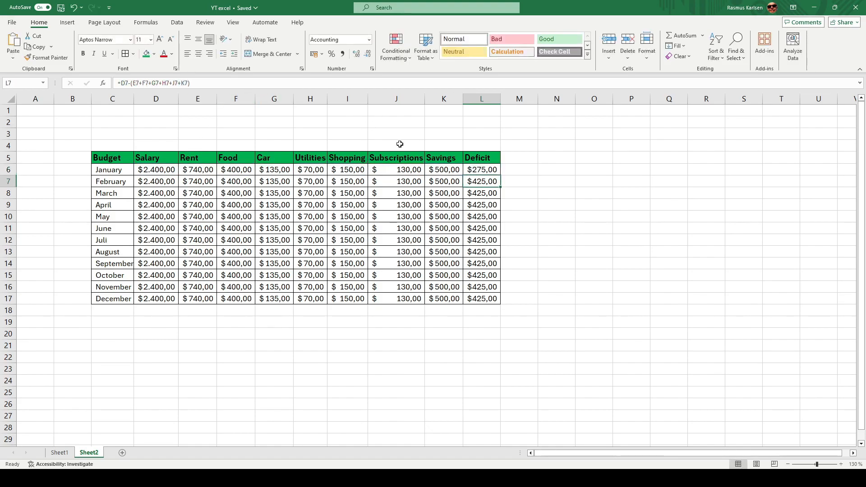
double_click(500, 175)
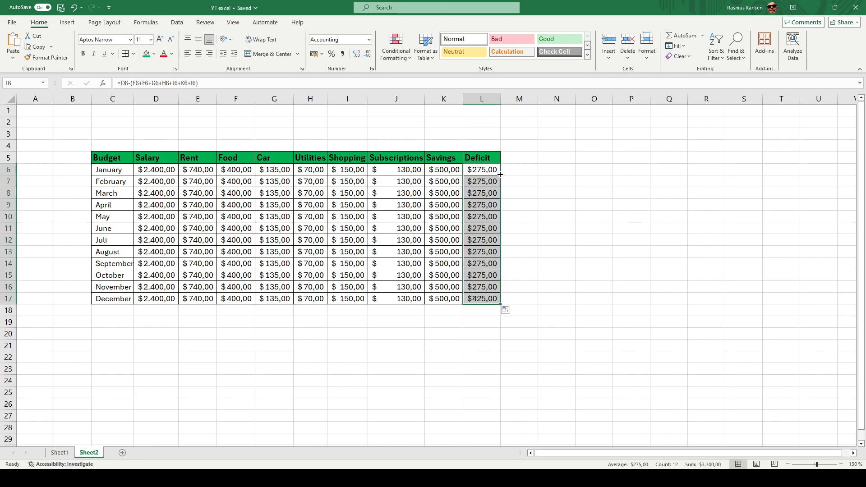
left_click(511, 178)
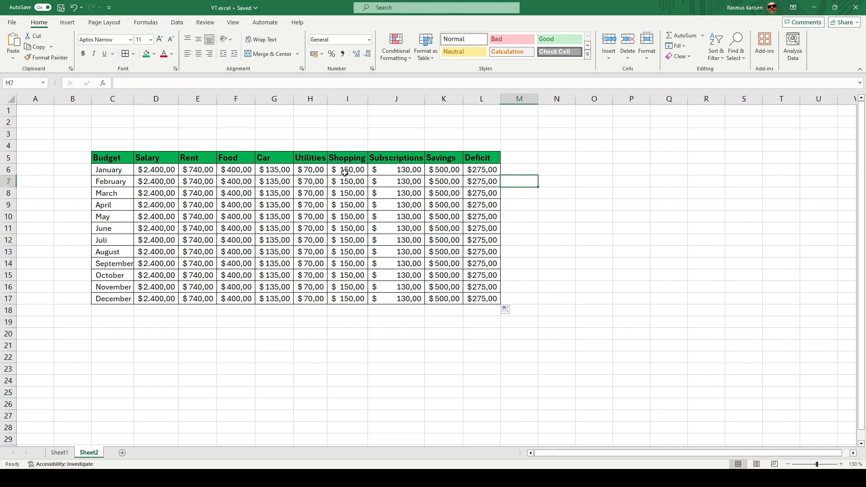